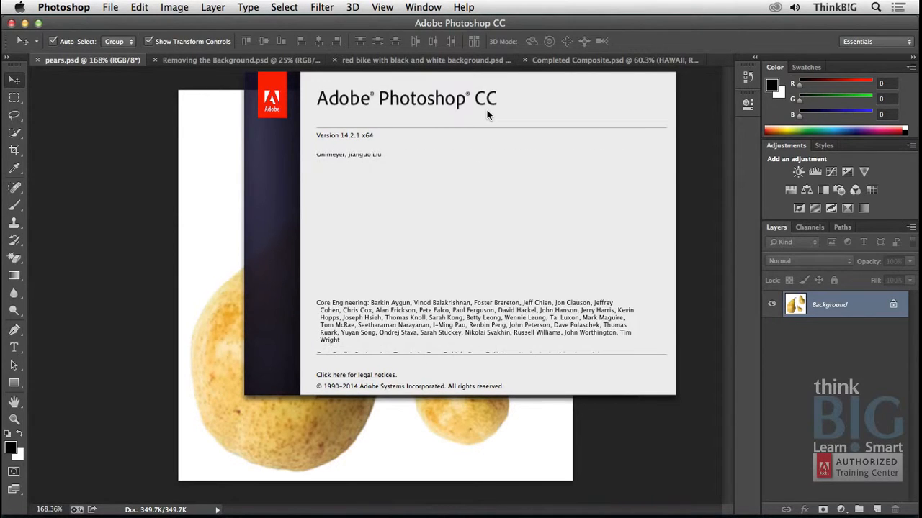
Step: Erase the white background around the pears with the Magic Eraser at tolerance 32, contiguous
left_click(274, 101)
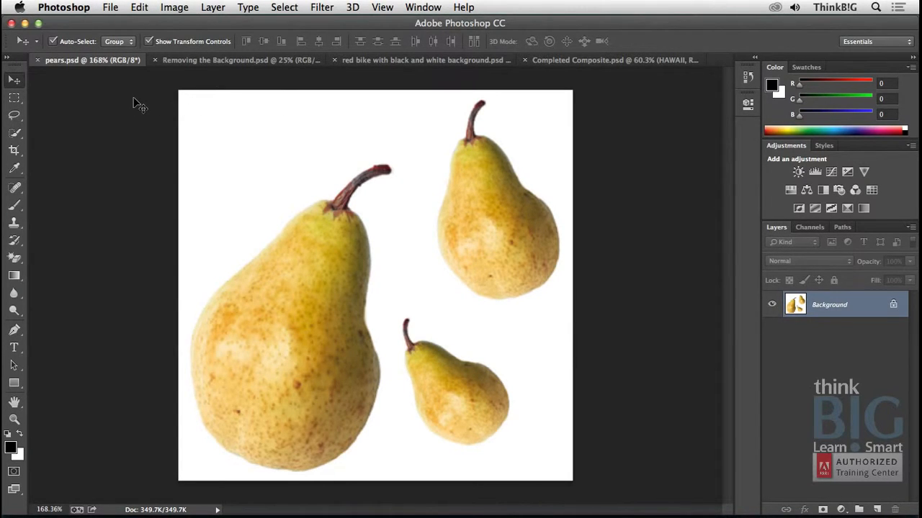
left_click(18, 261)
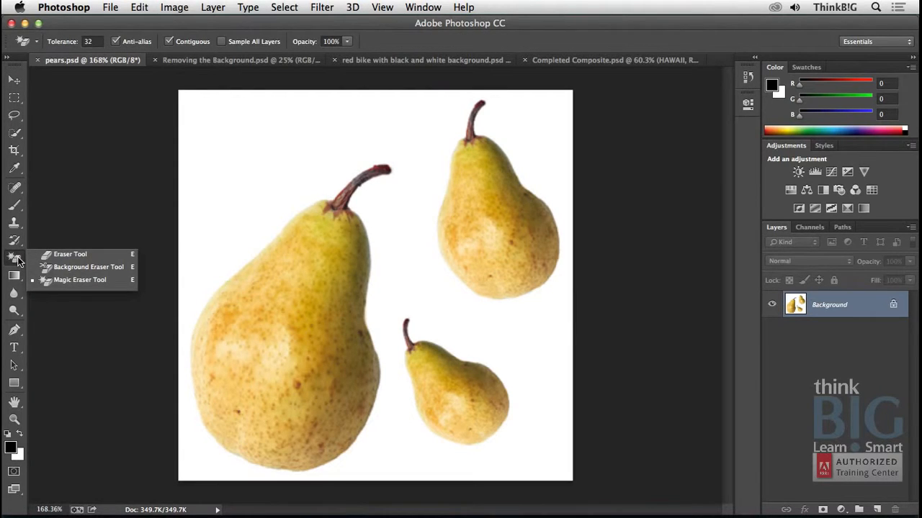
left_click(94, 283)
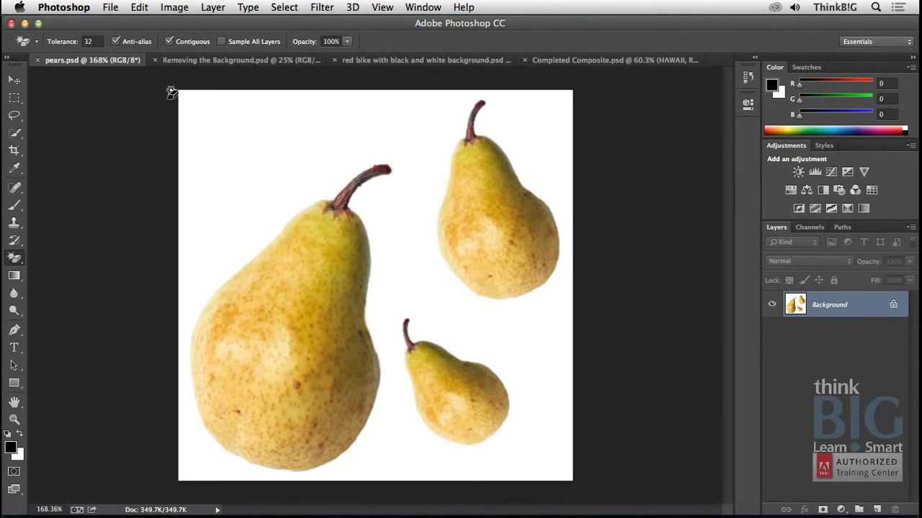
left_click(230, 171)
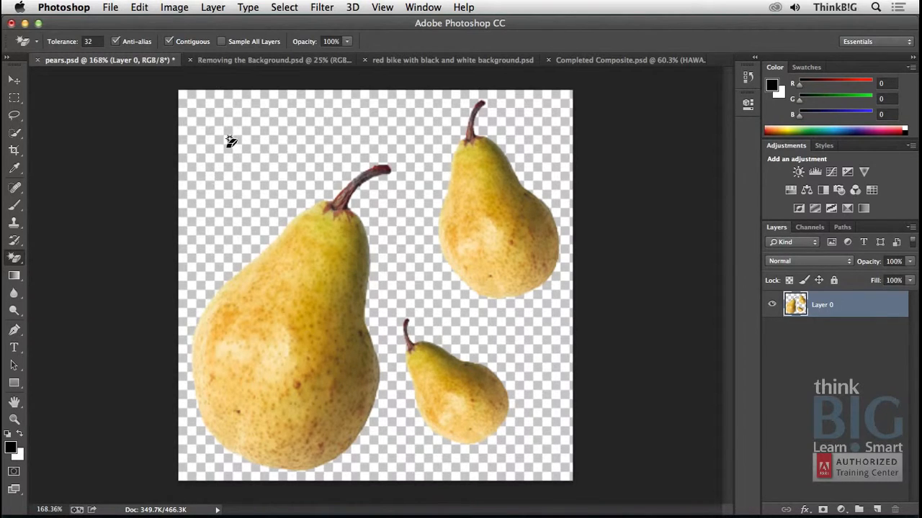
Step: In Removing the Background.psd, duplicate the Background layer as "Background copy" and hide the original layer
left_click(219, 58)
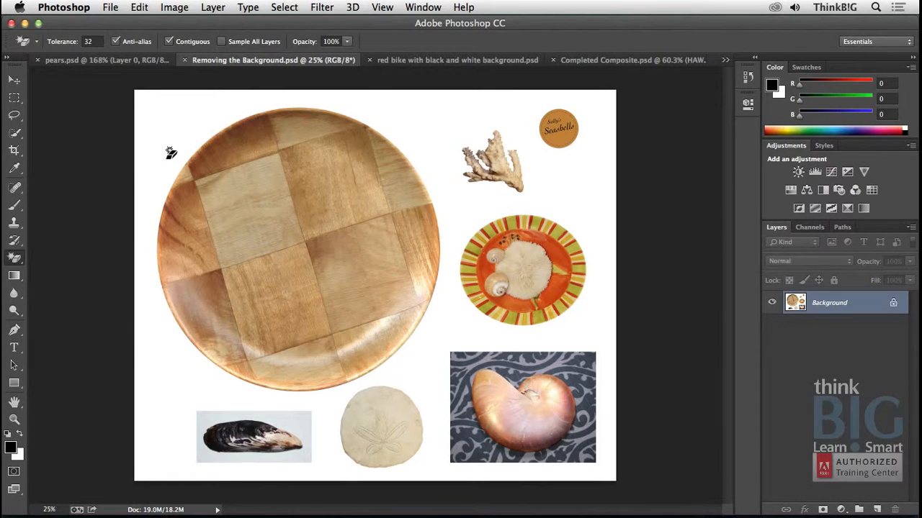
left_click(15, 138)
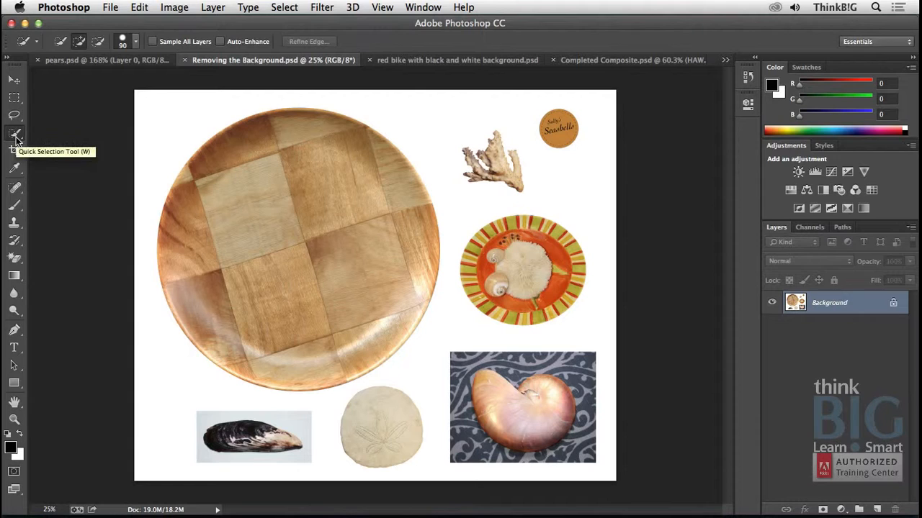
right_click(839, 308)
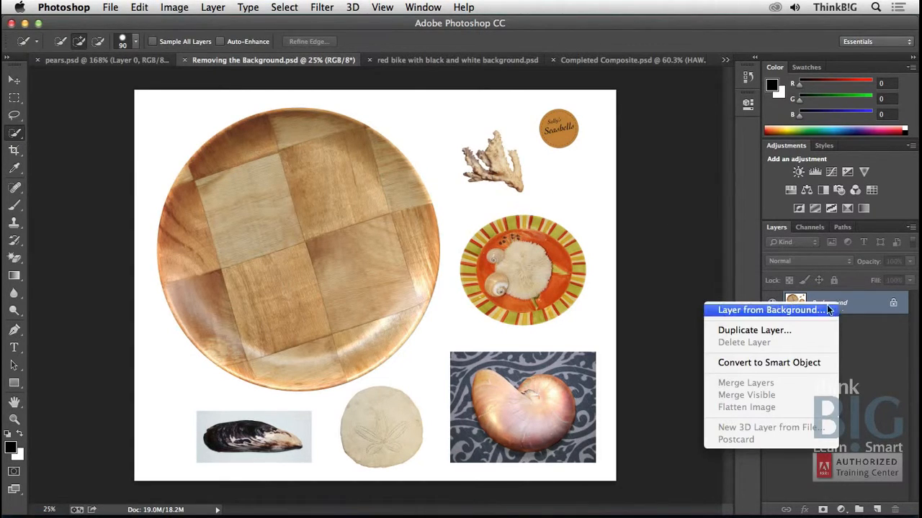
left_click(802, 333)
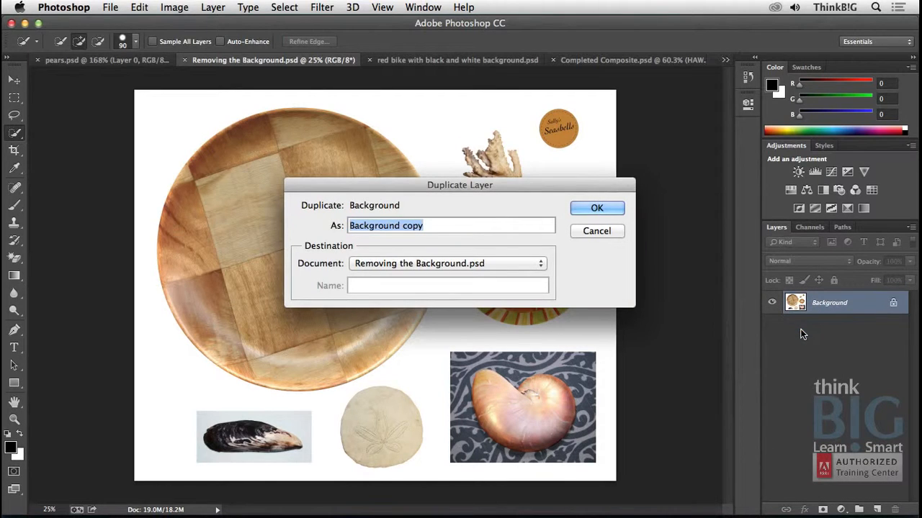
left_click(610, 208)
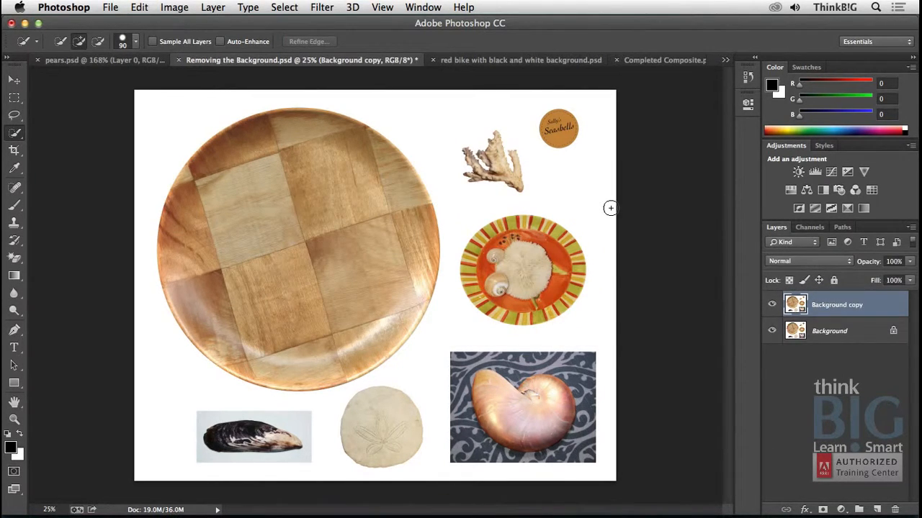
left_click(772, 332)
Step: Copy the striped orange plate to its own layer using Quick Selection and move the copy over the wooden plate's upper-right edge
left_click_drag(516, 262, 519, 267)
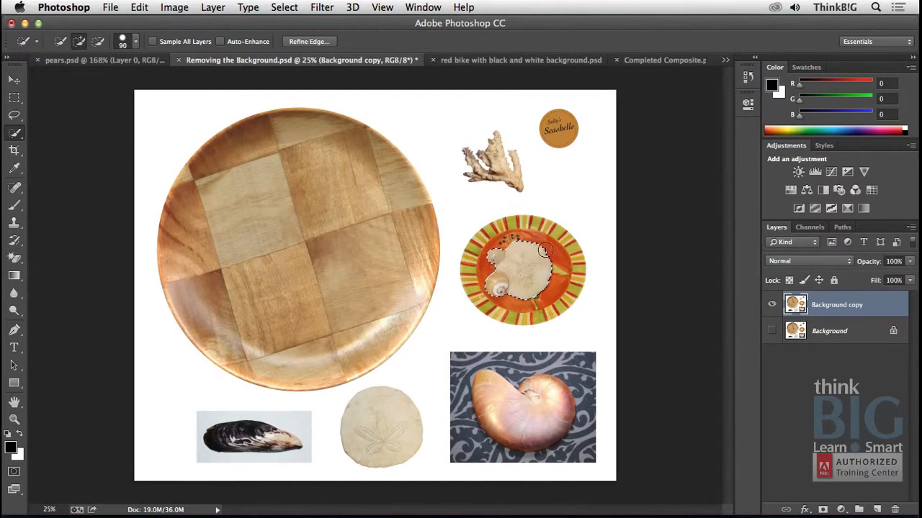
mouse_move(545, 249)
left_mouse_down()
mouse_move(569, 232)
mouse_move(551, 242)
mouse_move(504, 239)
mouse_move(486, 273)
mouse_move(502, 289)
mouse_move(483, 306)
mouse_move(497, 310)
mouse_move(518, 256)
left_mouse_up()
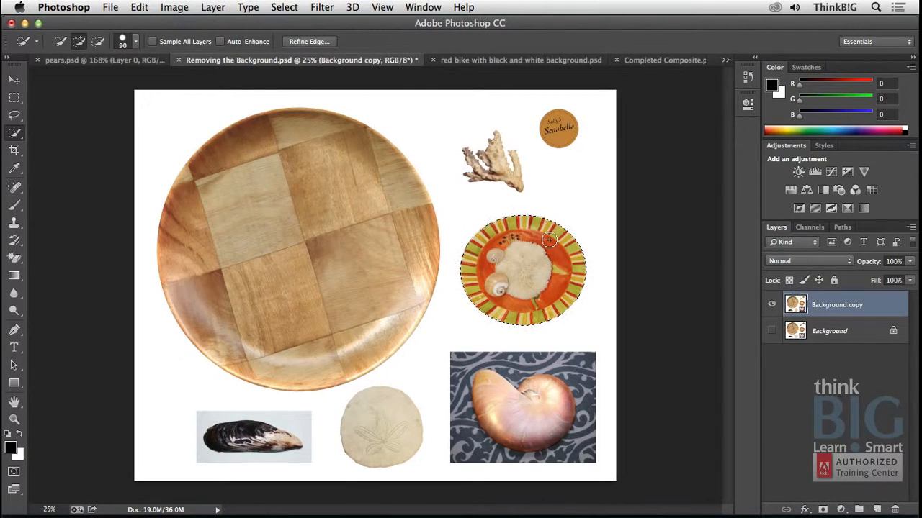
left_click(209, 7)
mouse_move(216, 24)
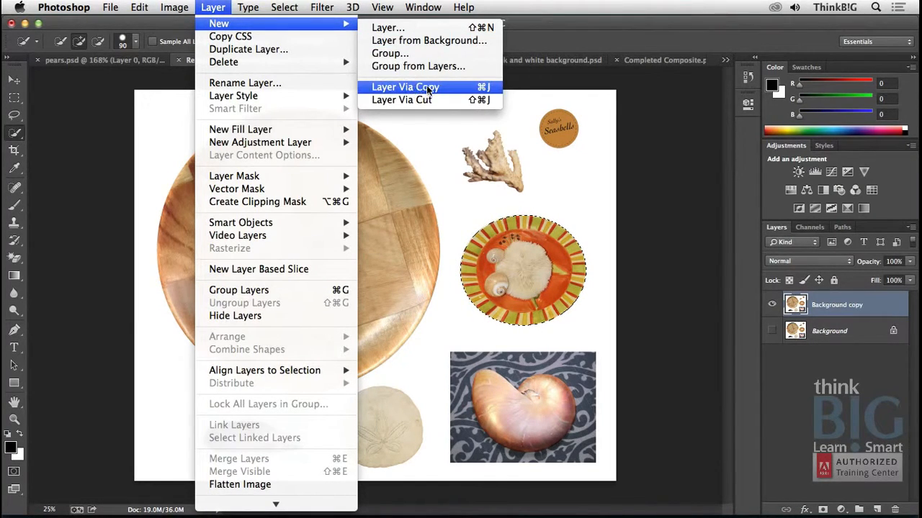
left_click(468, 87)
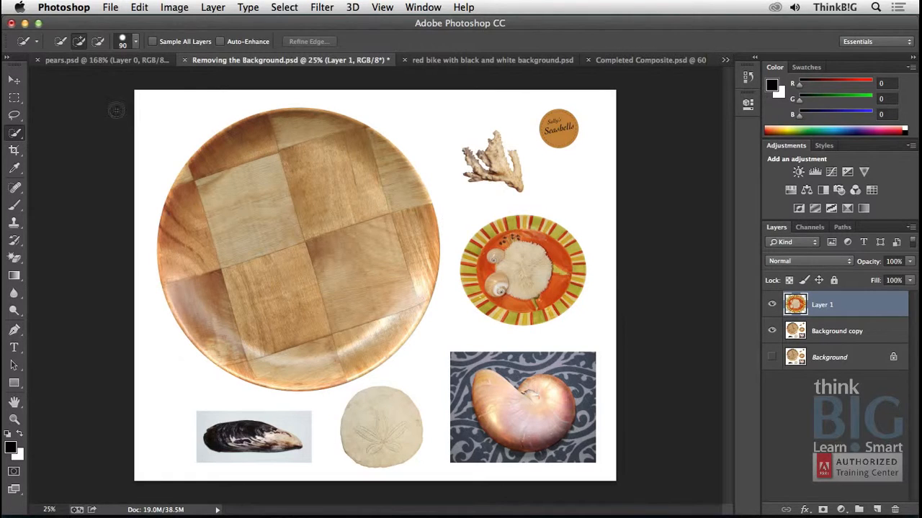
left_click(14, 80)
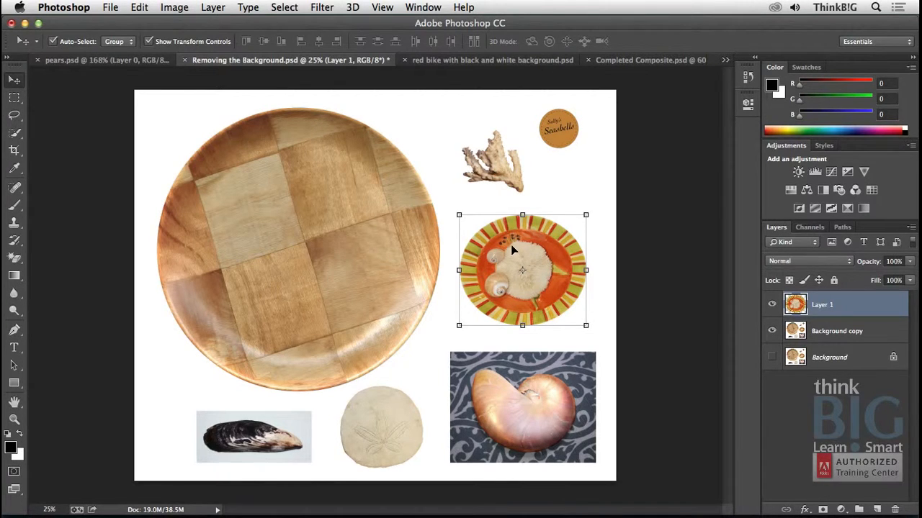
left_click_drag(512, 247, 374, 128)
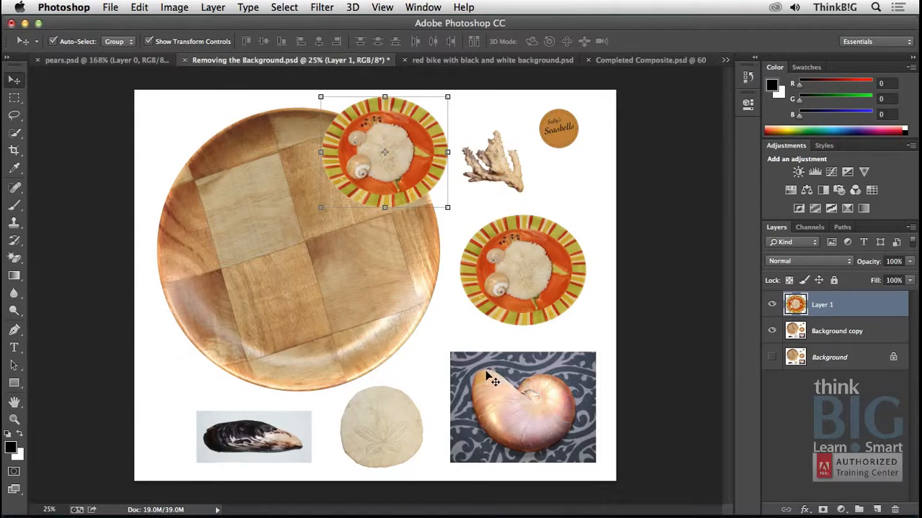
Step: Select the whole wooden plate on the Background copy layer with the Quick Selection tool
left_click(16, 117)
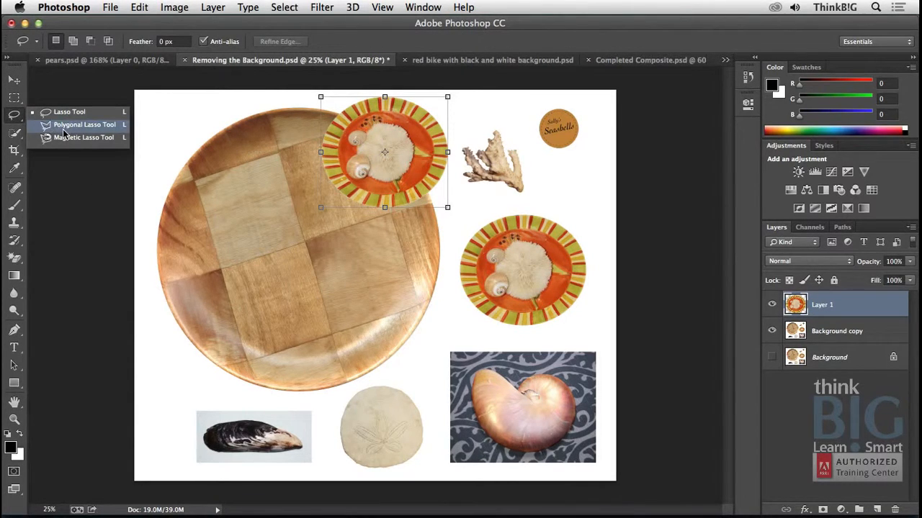
left_click(11, 120)
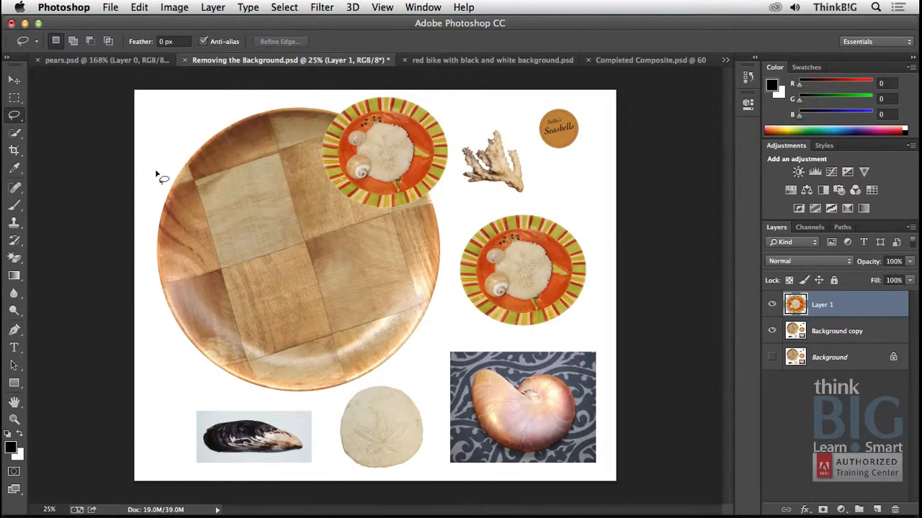
left_click(13, 133)
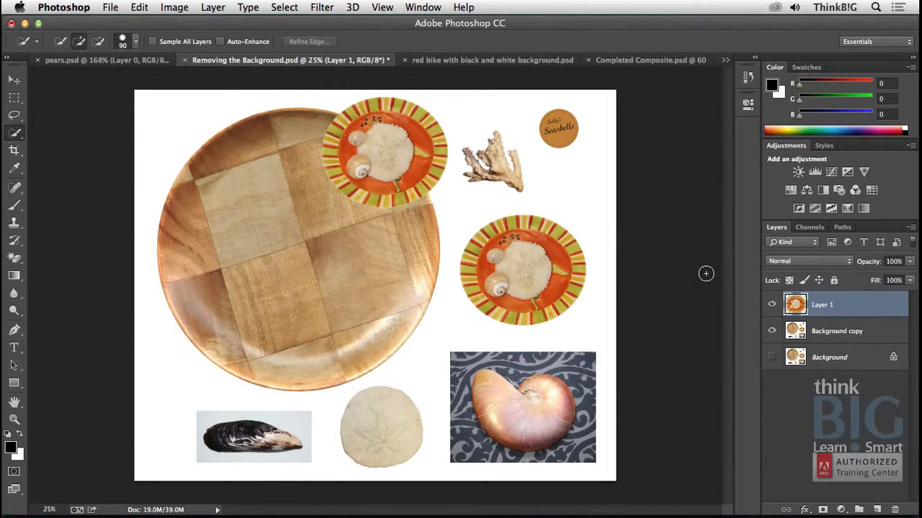
left_click(834, 335)
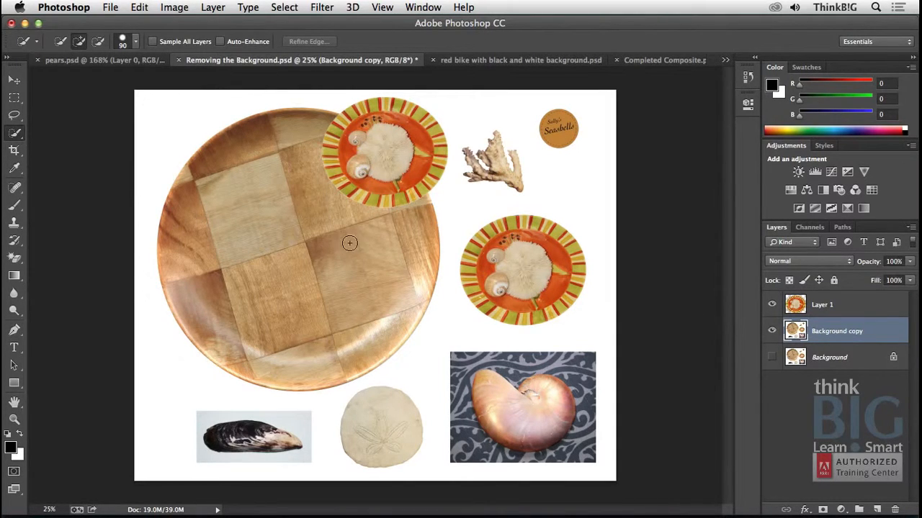
mouse_move(264, 212)
left_mouse_down()
mouse_move(357, 281)
mouse_move(380, 267)
left_mouse_up()
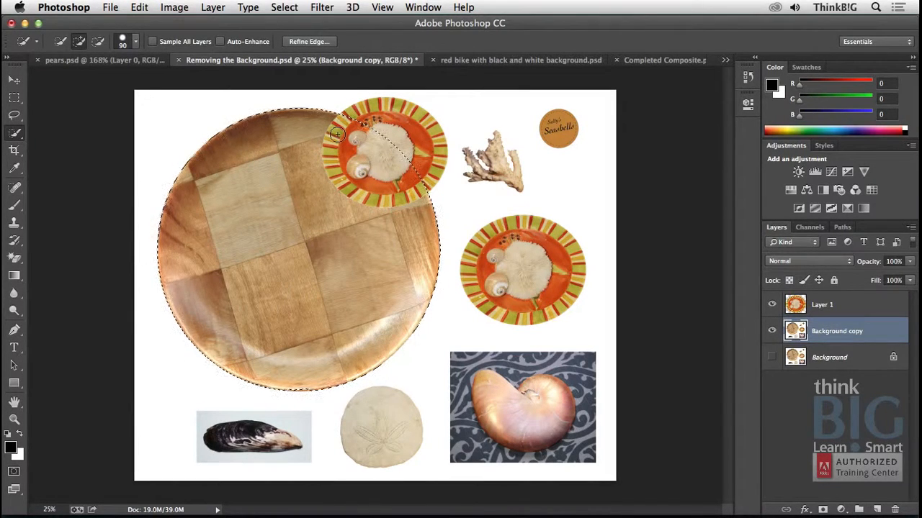
Step: Refine the wooden plate selection's edge with a 1.2 px feather and output it to a new layer with a layer mask
left_click(308, 42)
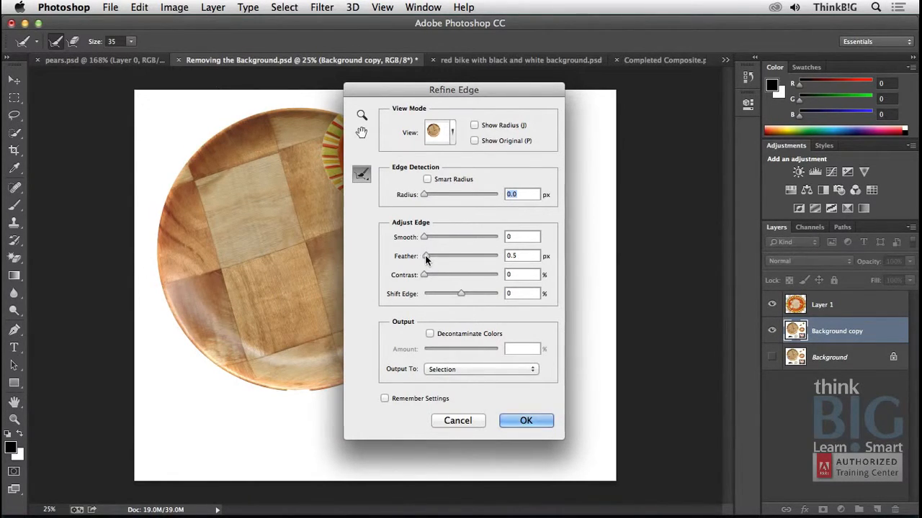
left_click_drag(423, 259, 428, 260)
left_click(484, 370)
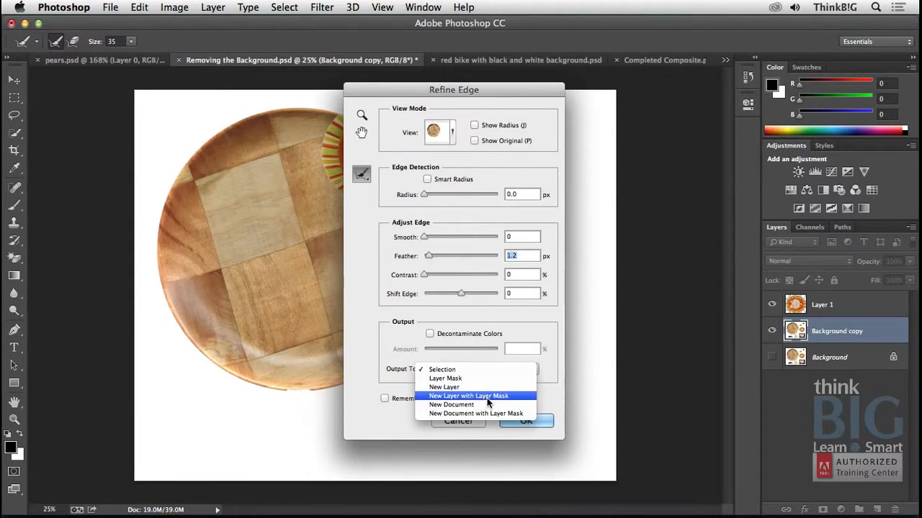
left_click(488, 404)
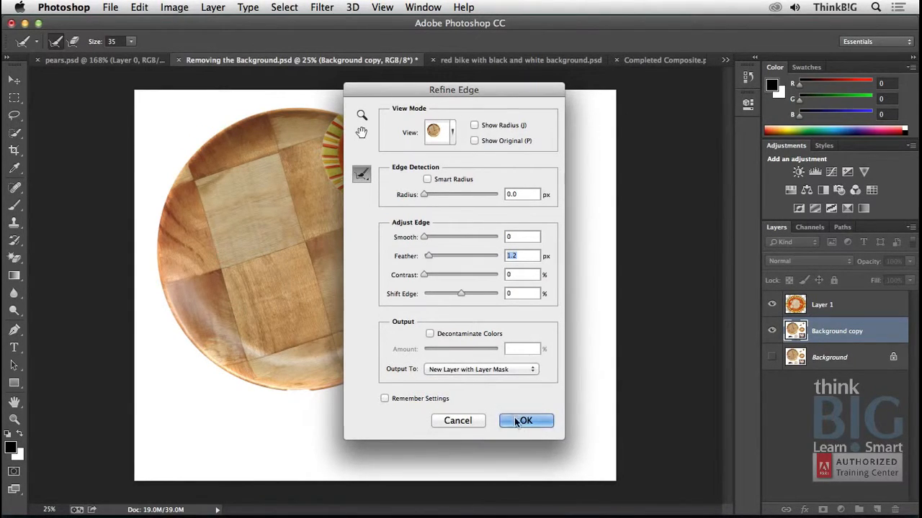
left_click(516, 421)
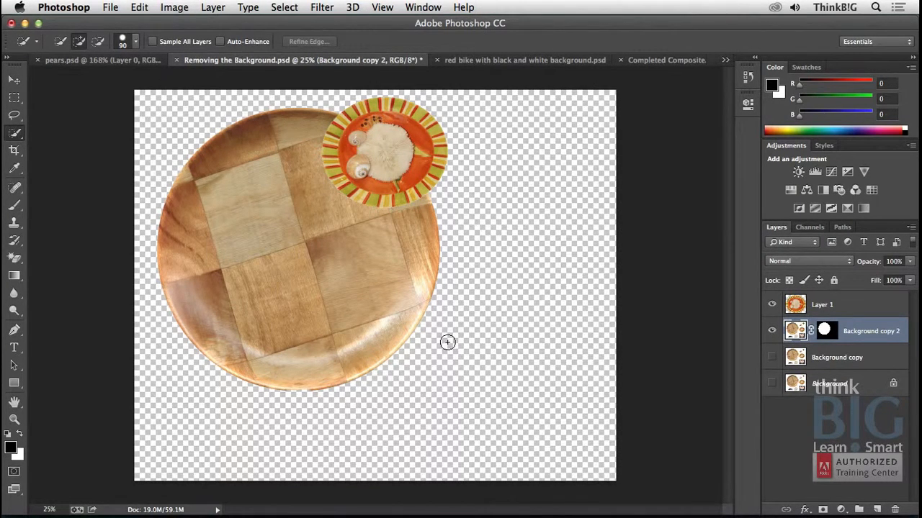
left_click(771, 358)
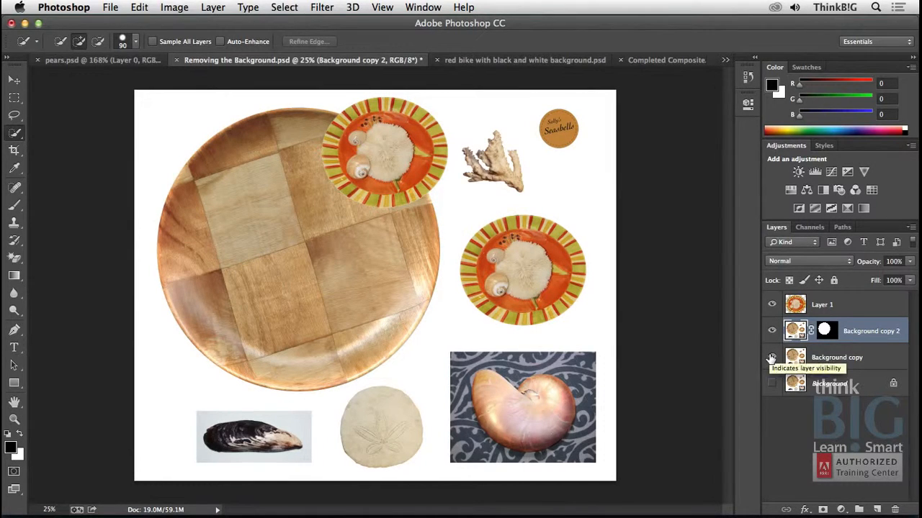
left_click(771, 358)
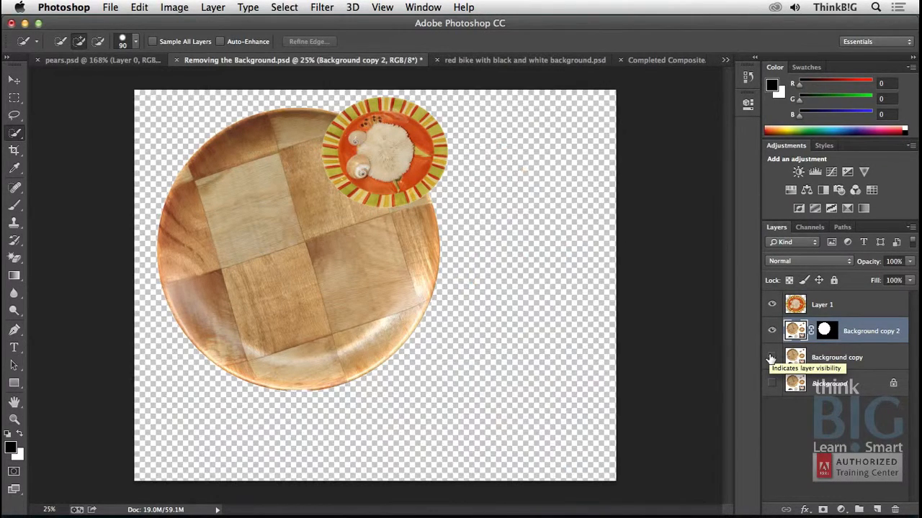
Step: In the red bike document, compare the photo with the Black & White 1 adjustment layer shown and hidden
left_click(485, 59)
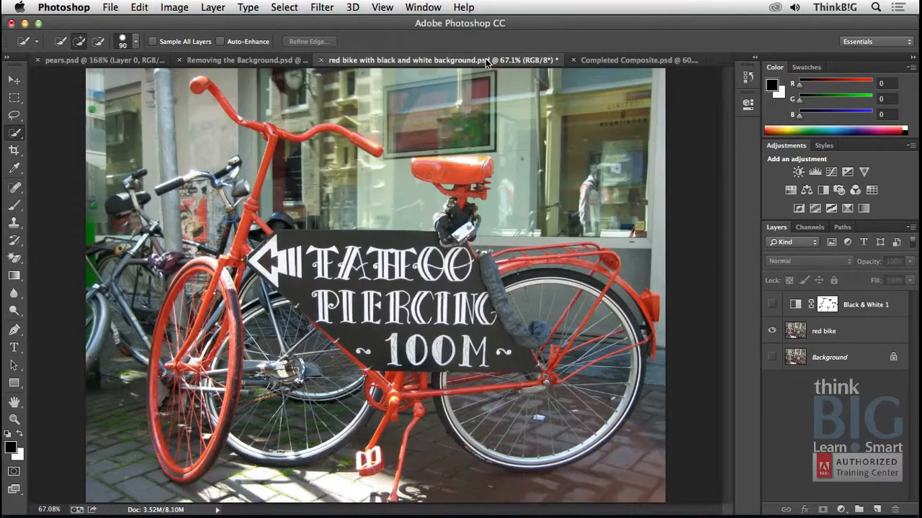
left_click(772, 305)
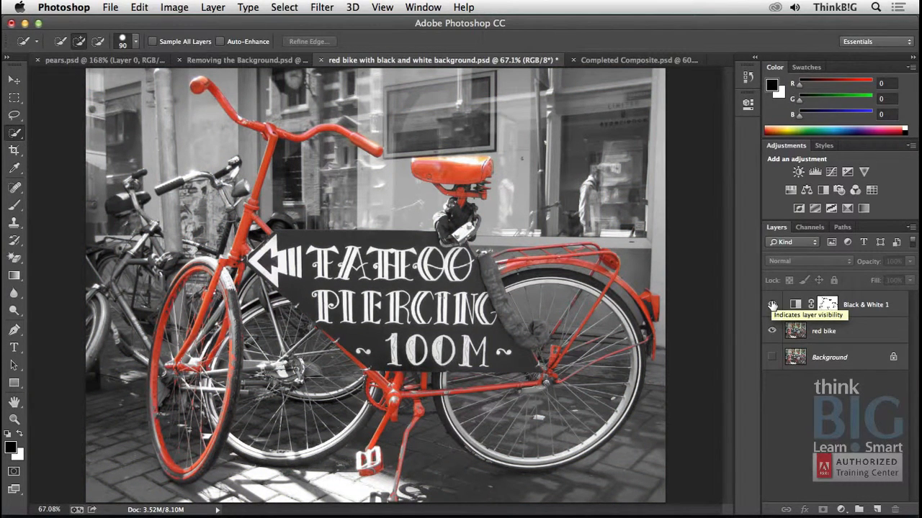
left_click(772, 305)
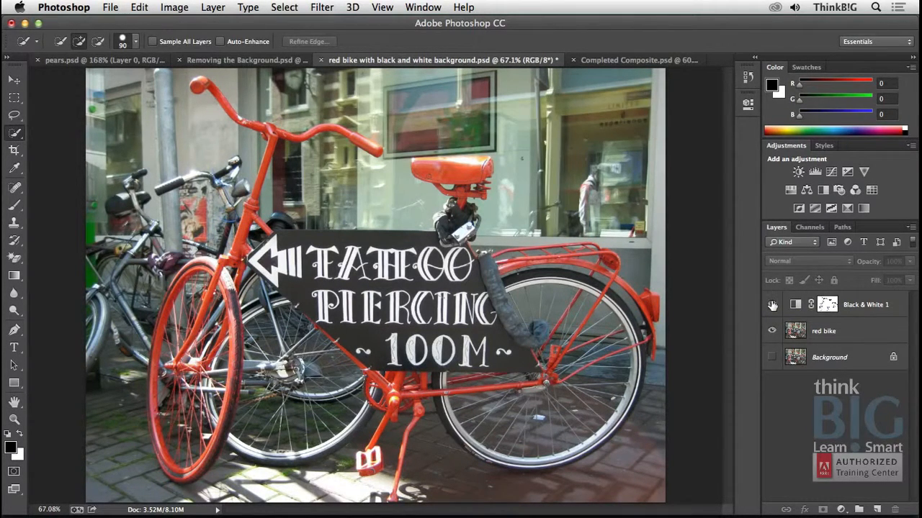
left_click(772, 305)
left_click(772, 306)
Step: Select the saddle on the red bike layer with a size 25 Quick Selection brush, and extend the selection to similar colors
left_click(824, 336)
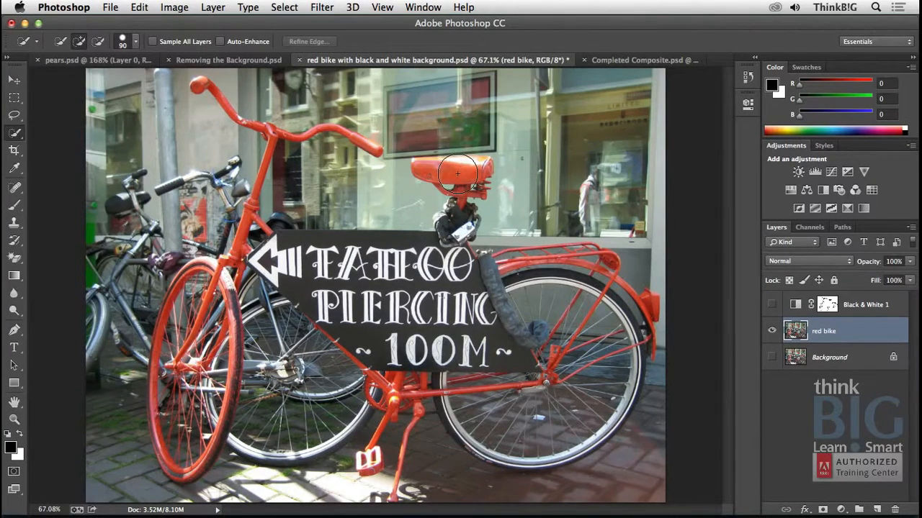
key("bracketleft")
key("bracketleft")
key("bracketleft")
key("bracketleft")
key("bracketleft")
key("bracketleft")
key("bracketleft")
key("bracketleft")
mouse_move(440, 170)
left_mouse_down()
mouse_move(481, 167)
mouse_move(424, 171)
left_mouse_up()
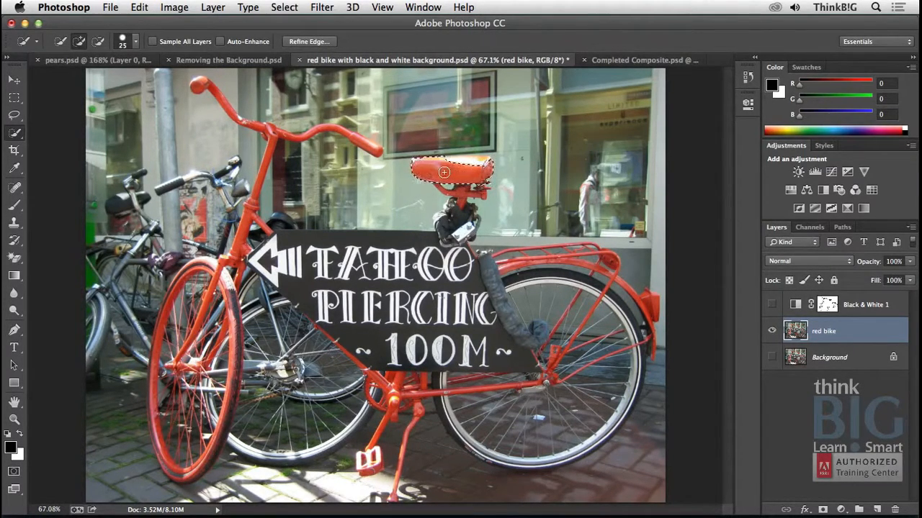
left_click(272, 6)
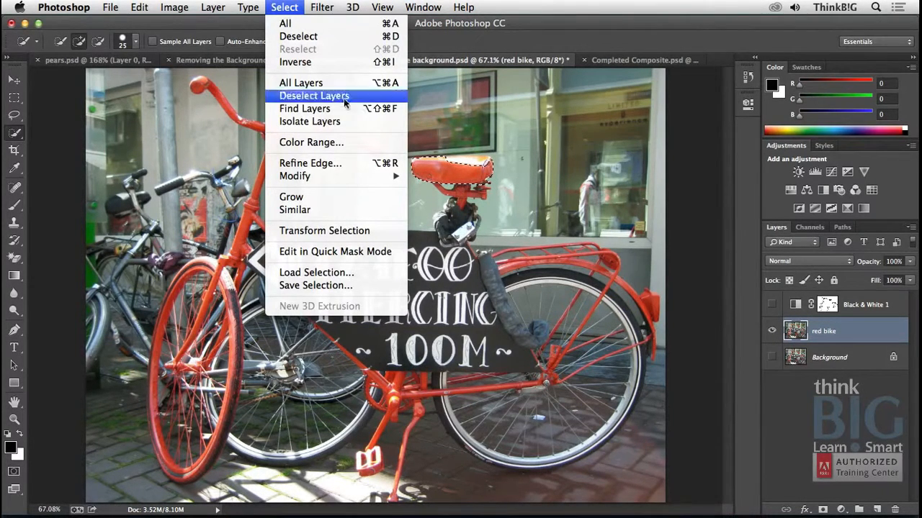
left_click(349, 210)
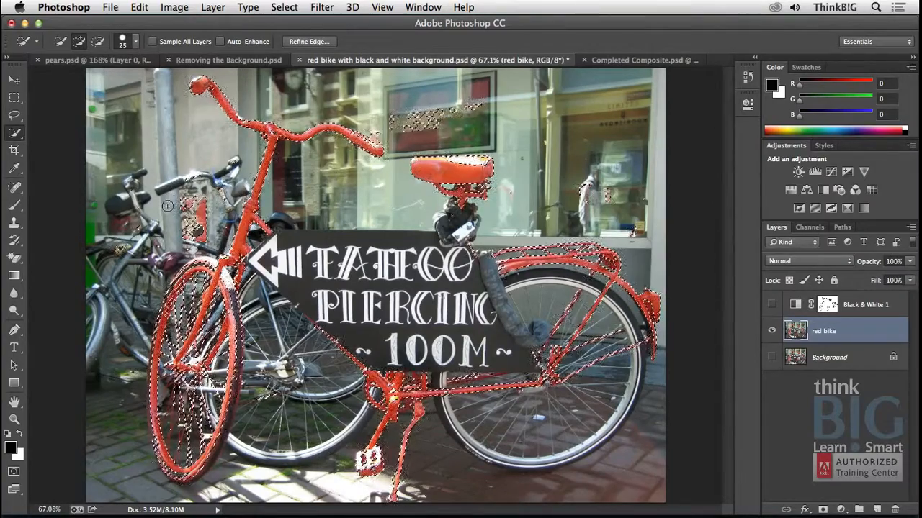
Step: In Quick Mask mode, paint black with a size 45 brush over the red poster and the window picture to remove them from the selection
left_click(15, 473)
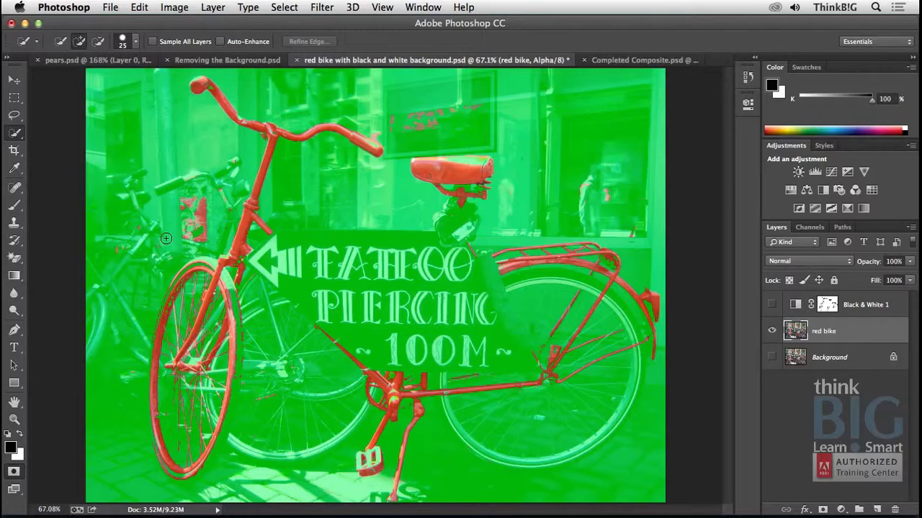
left_click(20, 434)
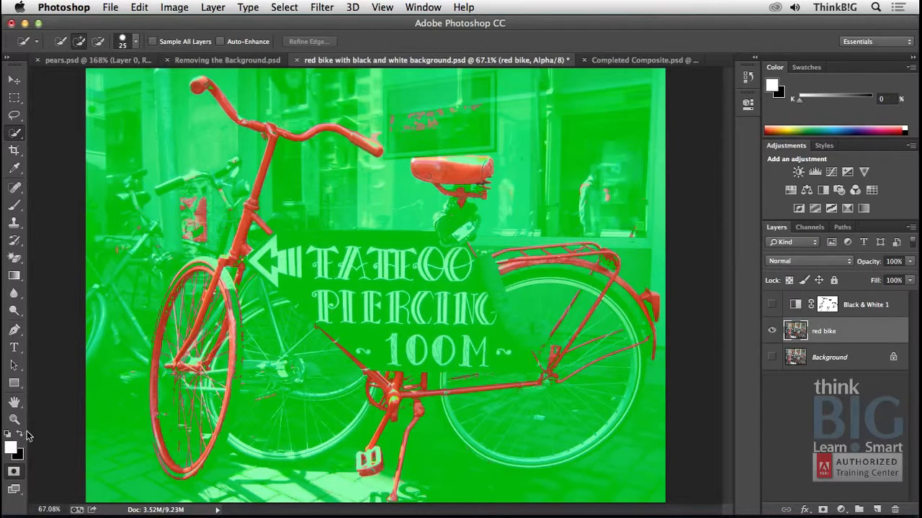
left_click_drag(208, 203, 204, 205)
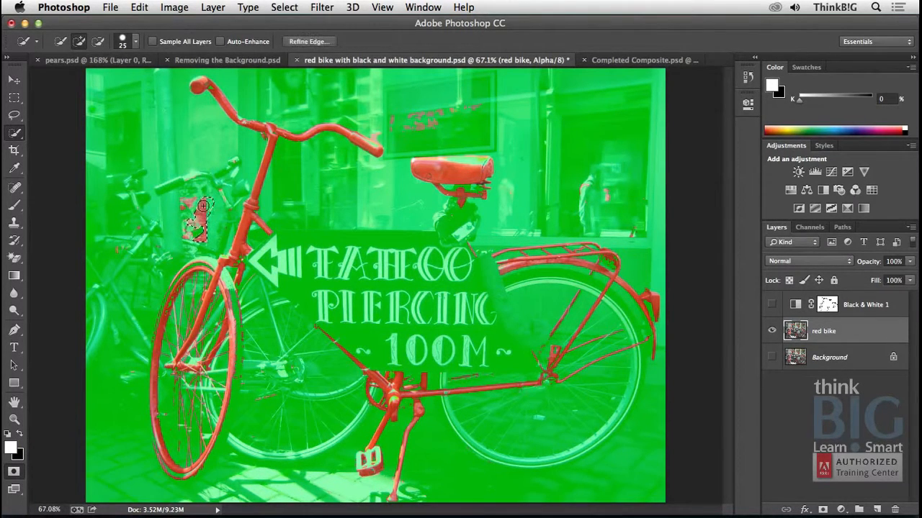
left_click(15, 207)
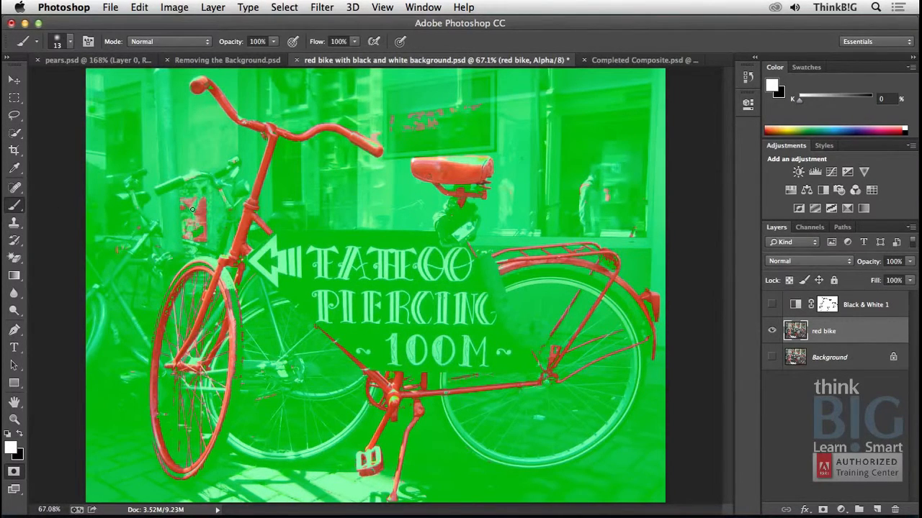
key("bracketright")
key("x")
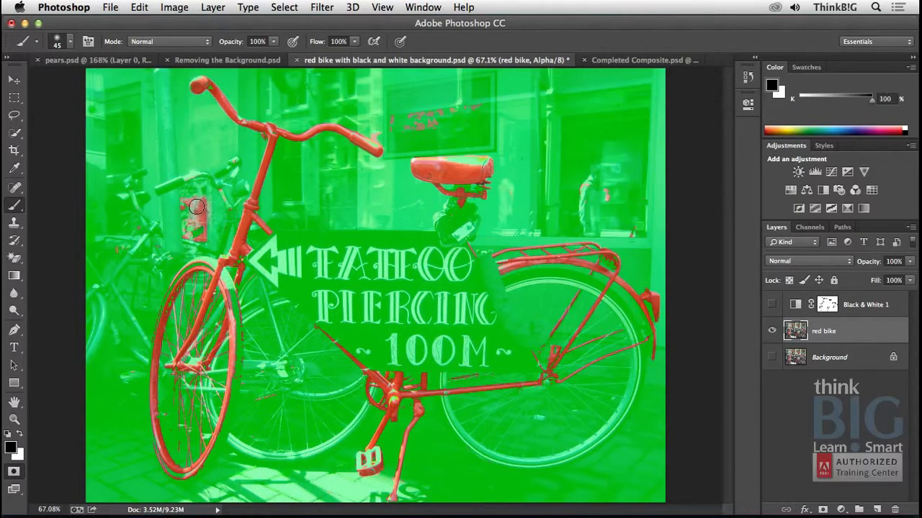
mouse_move(200, 205)
left_mouse_down()
mouse_move(199, 233)
mouse_move(189, 195)
mouse_move(187, 233)
left_mouse_up()
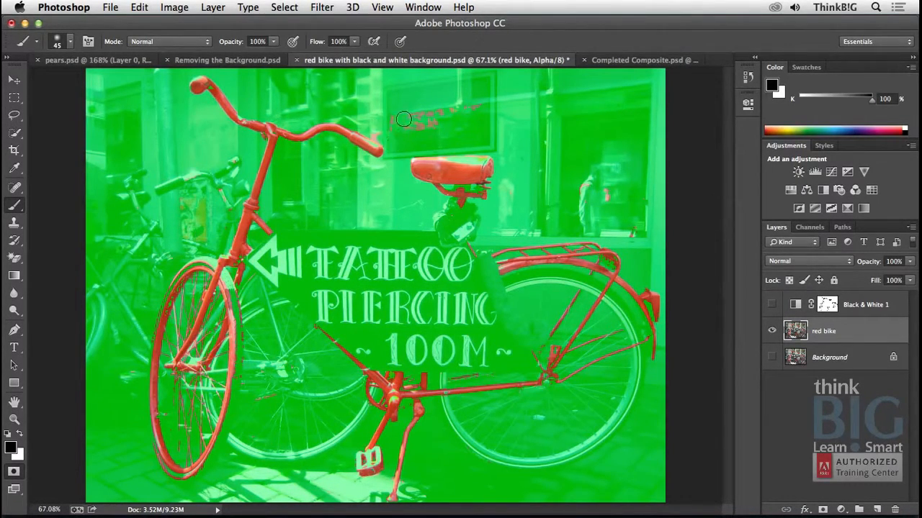
mouse_move(402, 124)
left_mouse_down()
mouse_move(421, 123)
mouse_move(398, 128)
mouse_move(389, 110)
mouse_move(376, 130)
left_mouse_up()
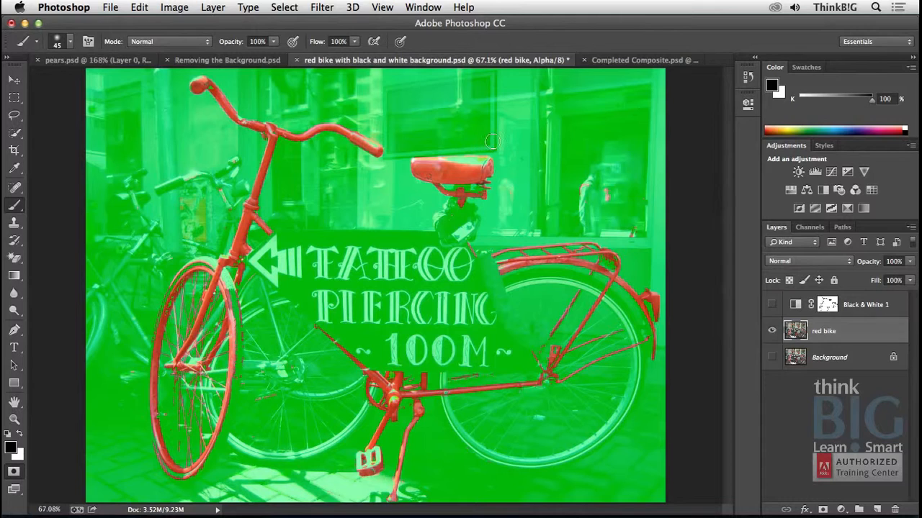
Step: Paint white over the saddle to add it fully to the selection, and leave Quick Mask mode
key("x")
mouse_move(451, 162)
left_mouse_down()
mouse_move(487, 170)
mouse_move(465, 173)
left_mouse_up()
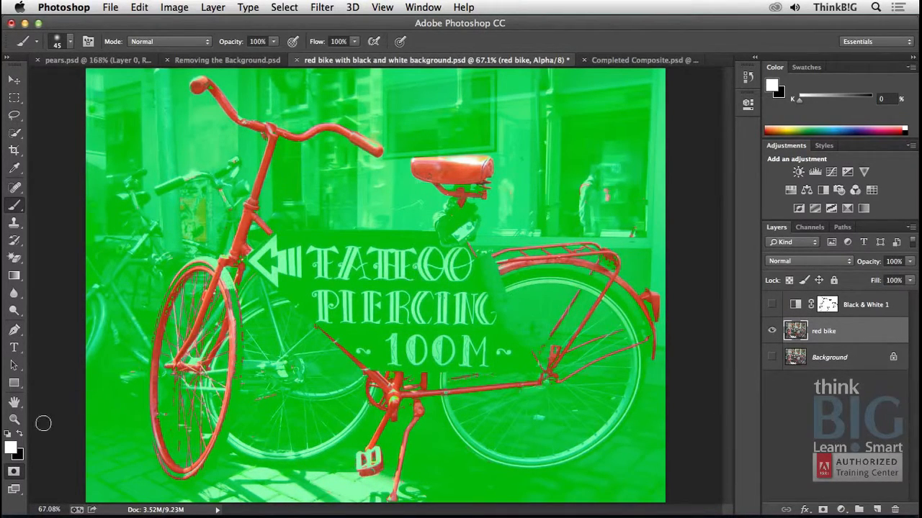
left_click(14, 471)
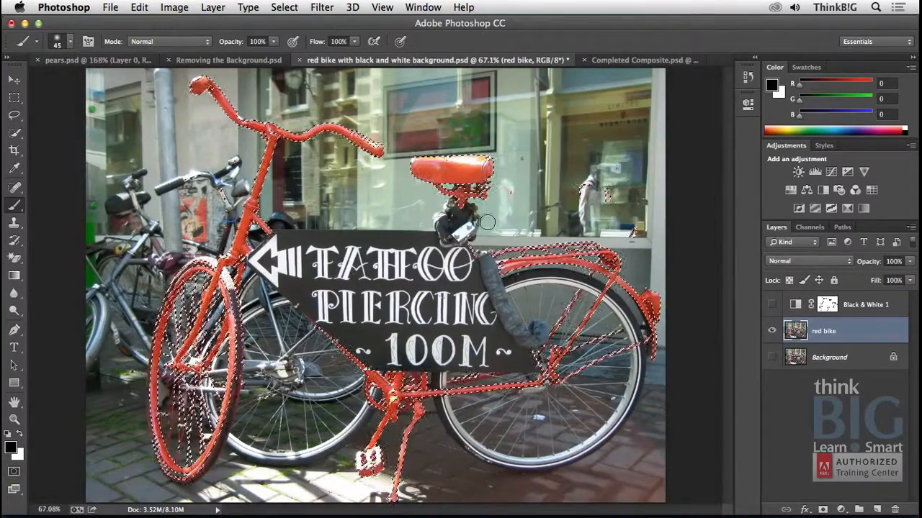
Step: Invert the bike selection and add a Black & White adjustment layer that affects only the background
left_click(276, 6)
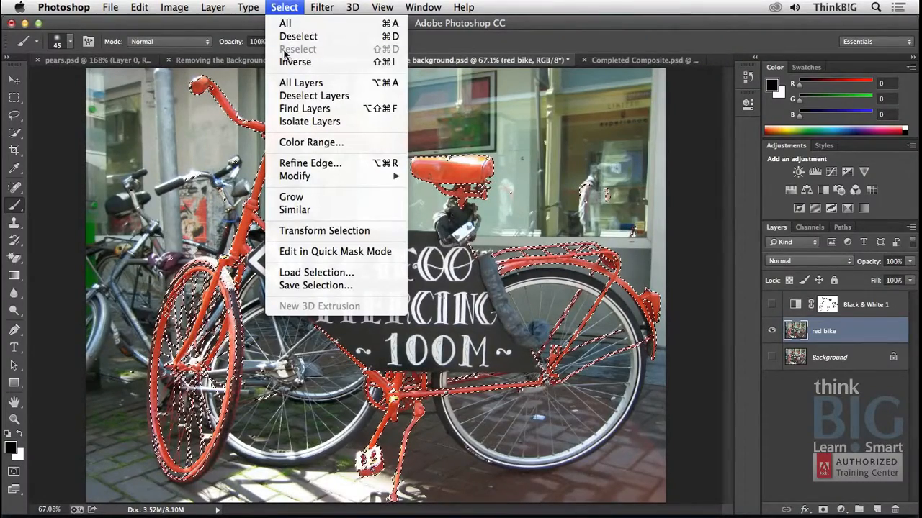
left_click(288, 62)
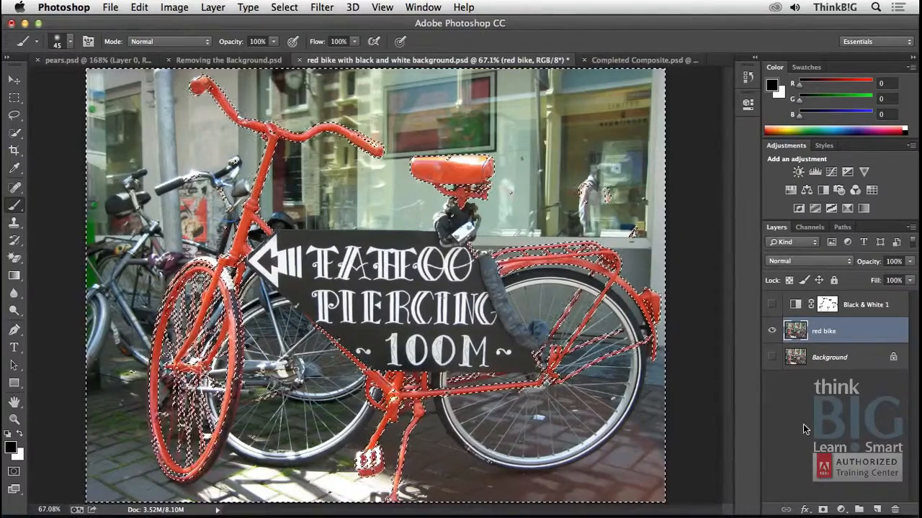
left_click(843, 509)
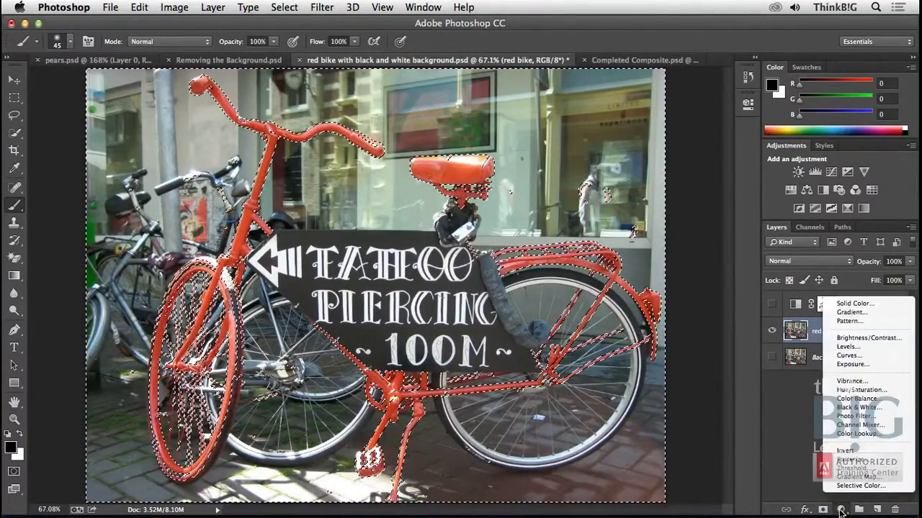
left_click(839, 407)
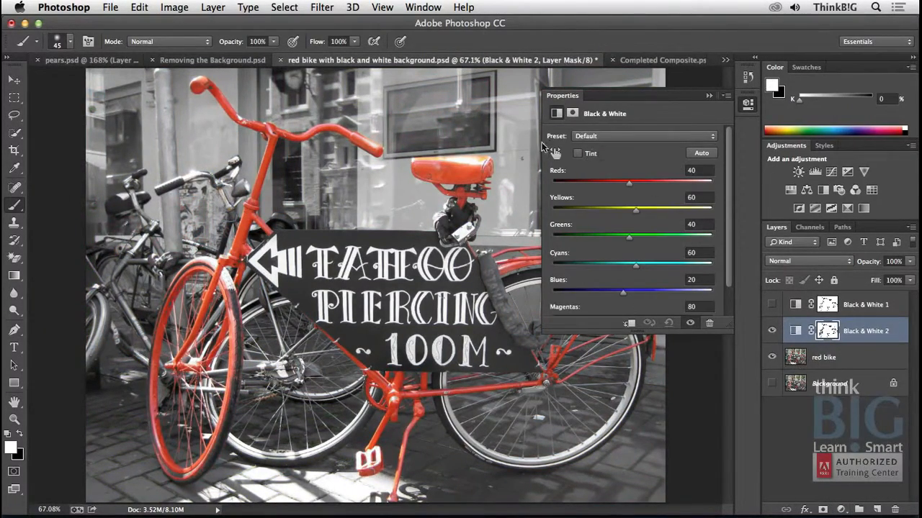
Step: Try the Red Filter preset on the new Black & White adjustment, and settle on the Lighter preset
left_click(618, 139)
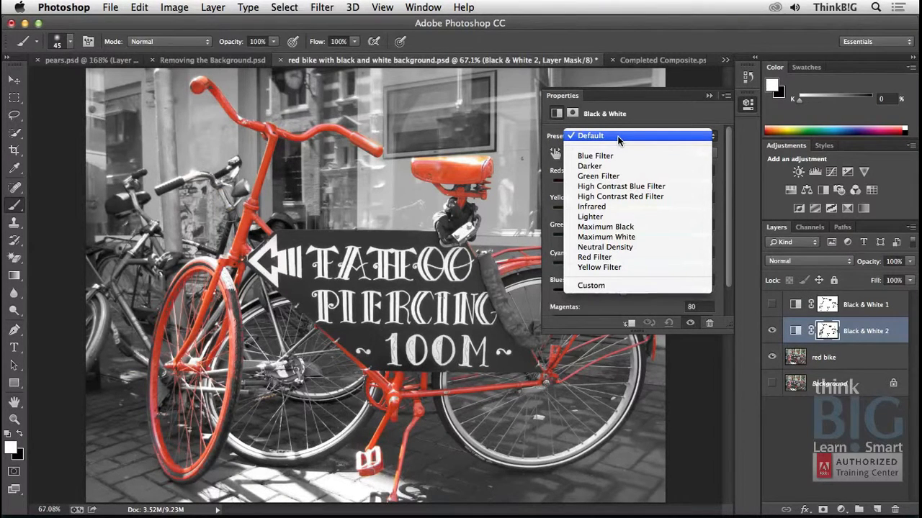
left_click(632, 258)
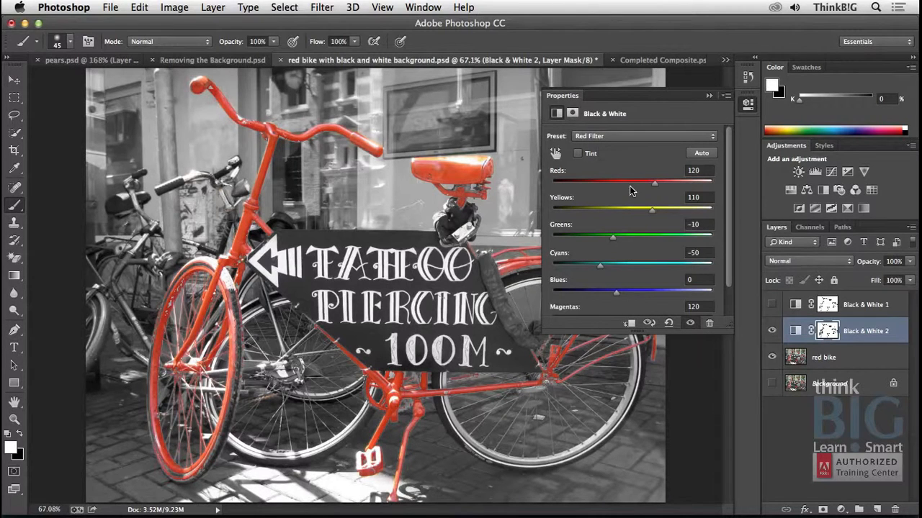
left_click(608, 137)
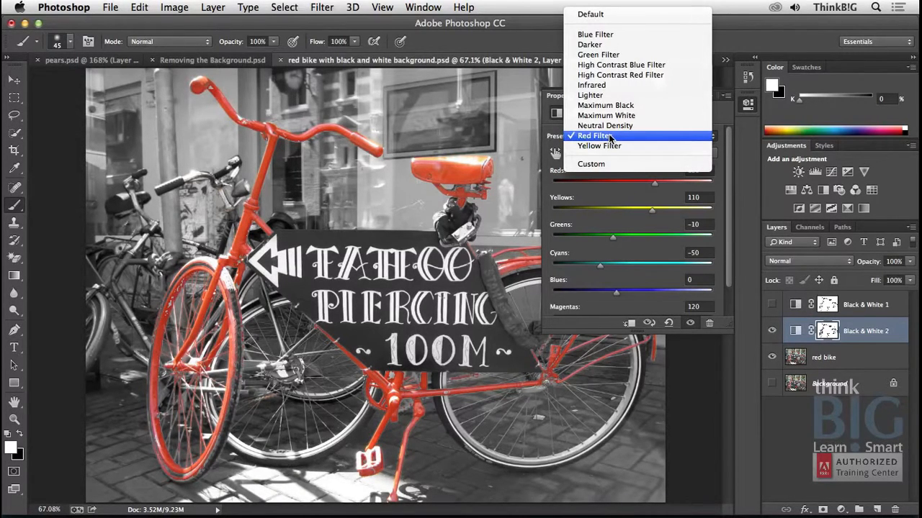
left_click(612, 95)
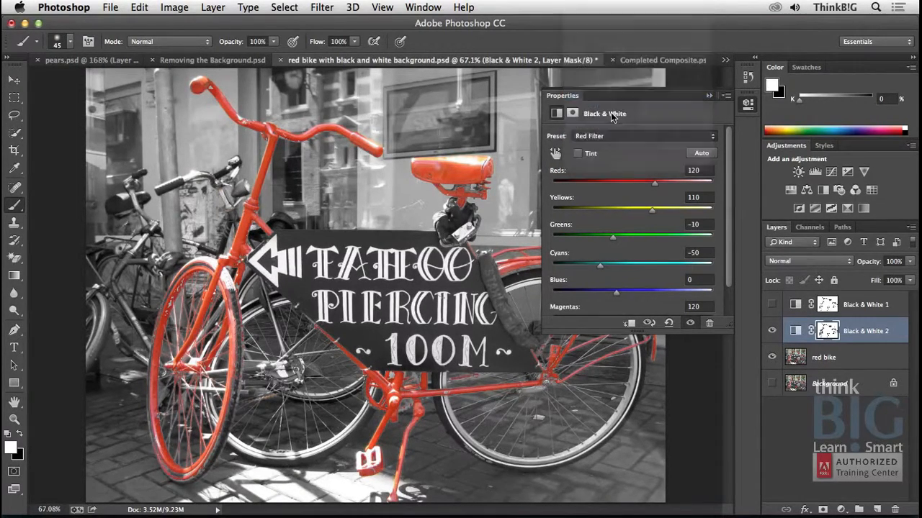
Step: Compare the photo with the Black & White 2 adjustment layer hidden and shown, with its properties closed, and leave the layer visible
left_click(771, 332)
left_click(771, 331)
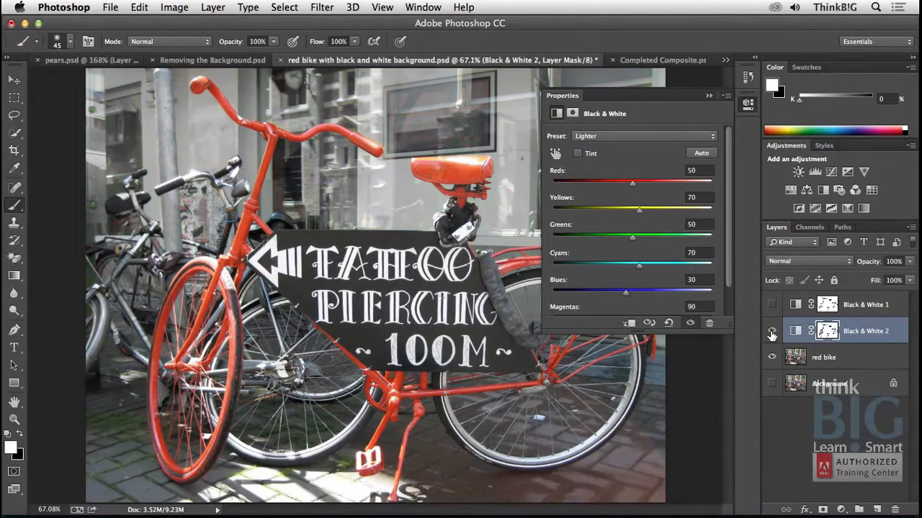
left_click(771, 331)
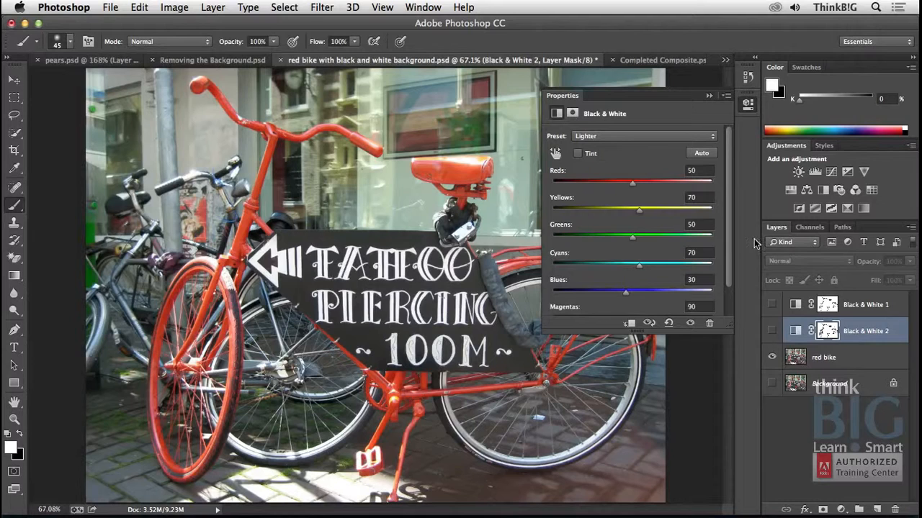
left_click(747, 106)
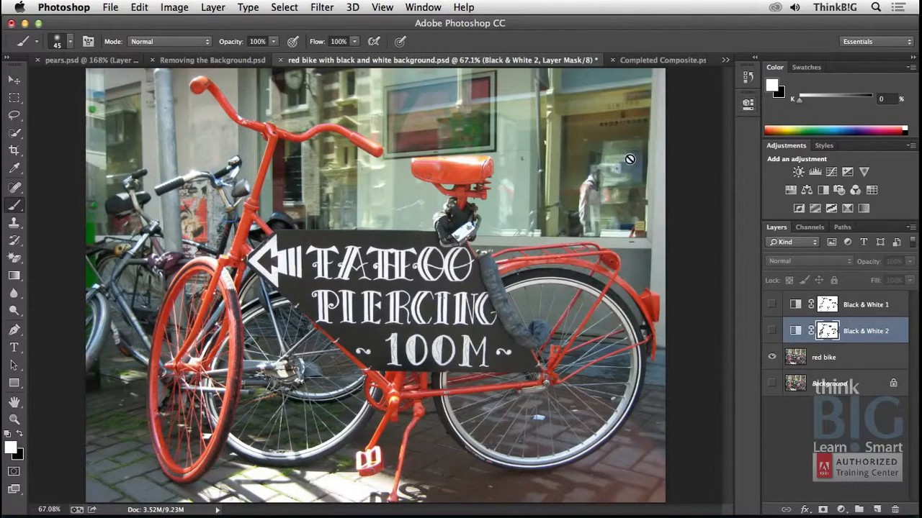
left_click(771, 331)
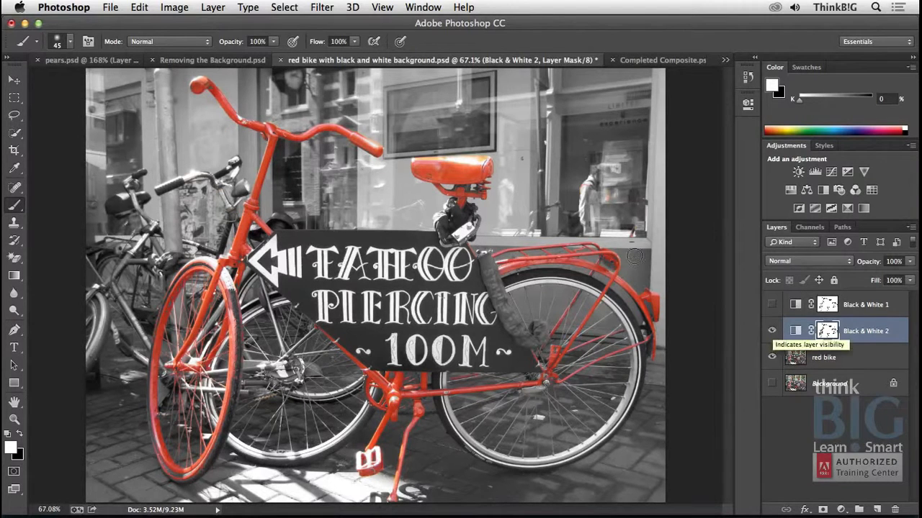